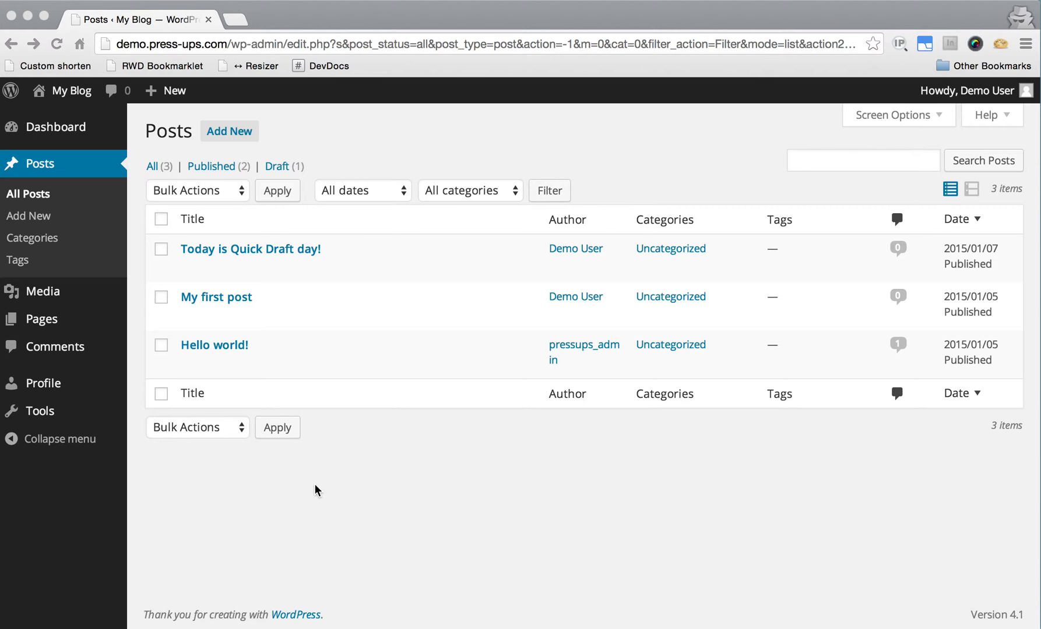
View the Pages list, and return to a freshly reloaded Posts list.
left_click(43, 325)
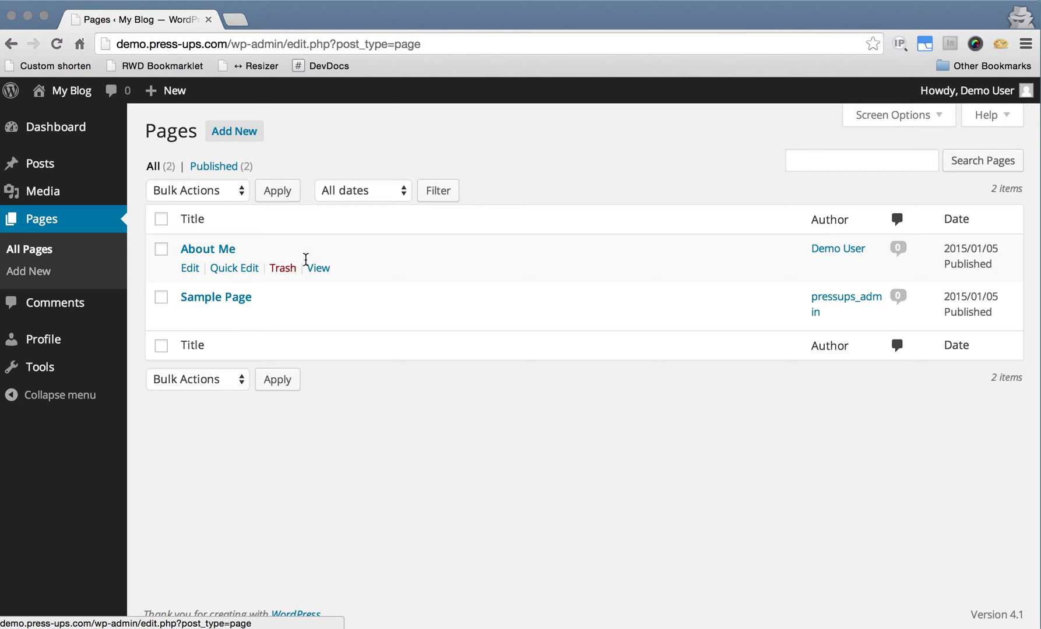
mouse_move(253, 276)
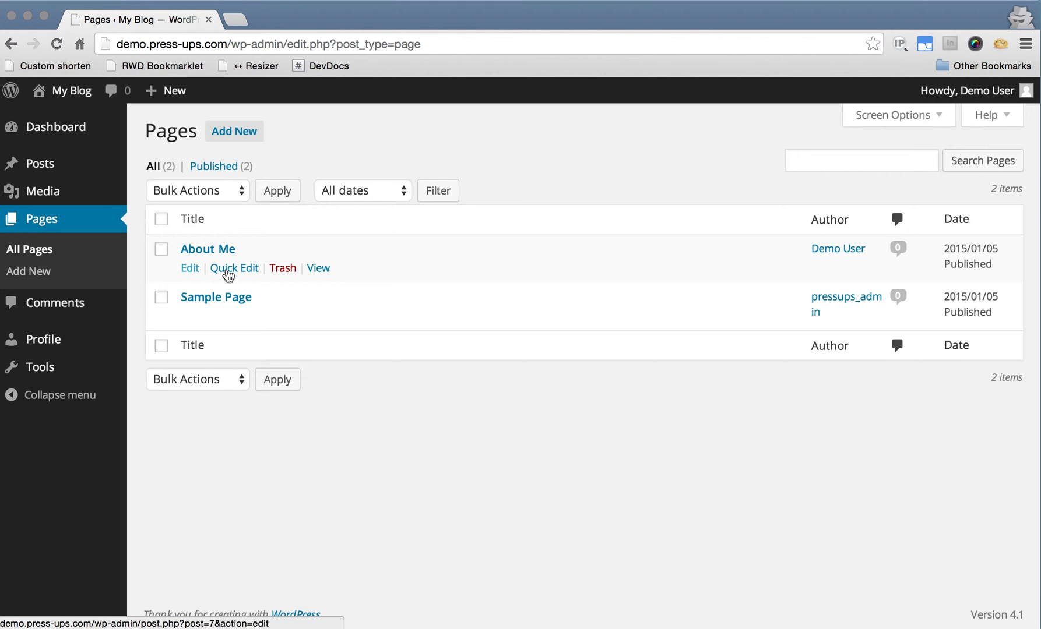
left_click(41, 165)
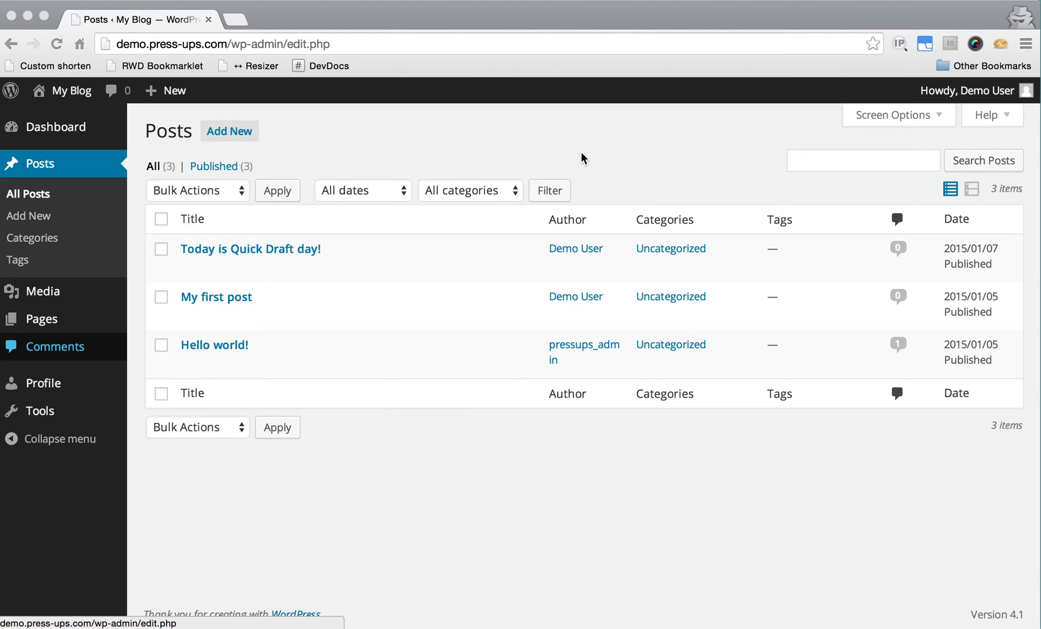
key("super+Tab")
key("super+r")
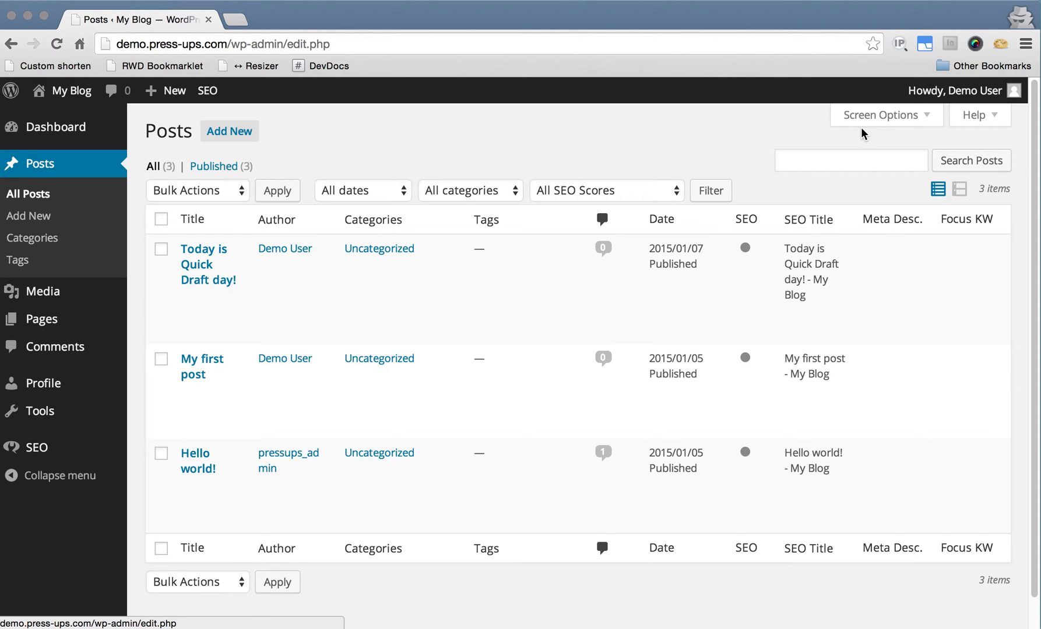
Hide the SEO, SEO Title, Meta Desc., Focus KW, Categories and Tags columns in the posts list.
left_click(890, 120)
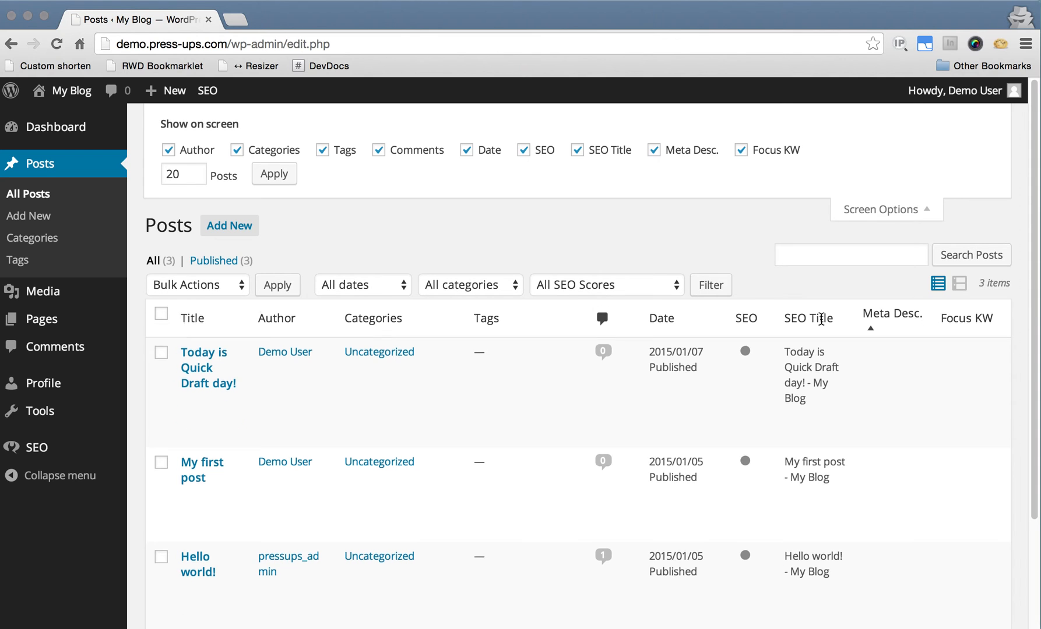
left_click(524, 151)
left_click(578, 151)
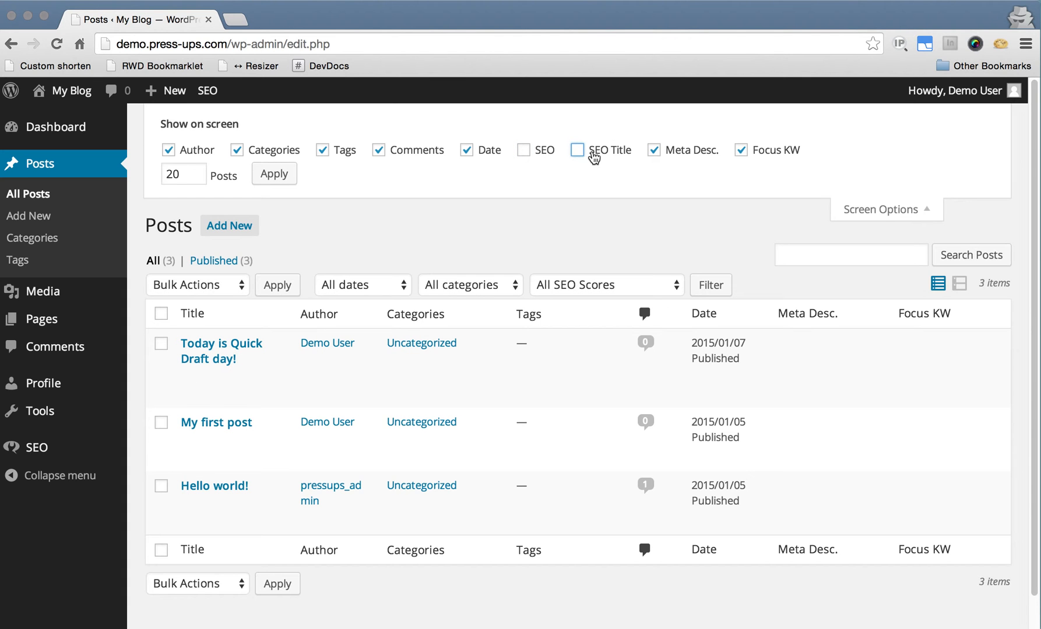
left_click(654, 152)
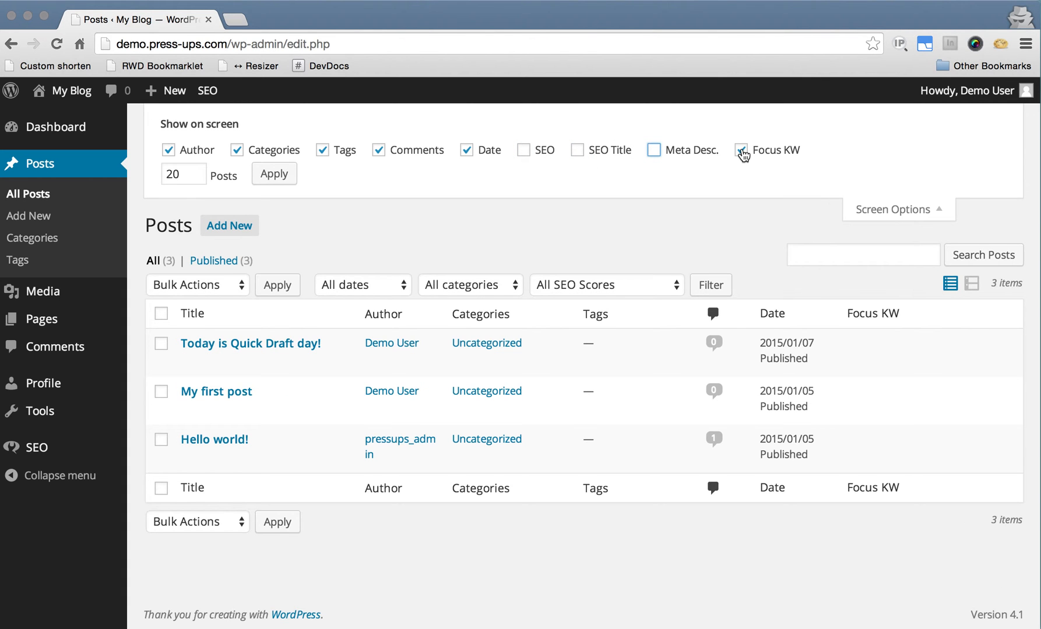
left_click(741, 152)
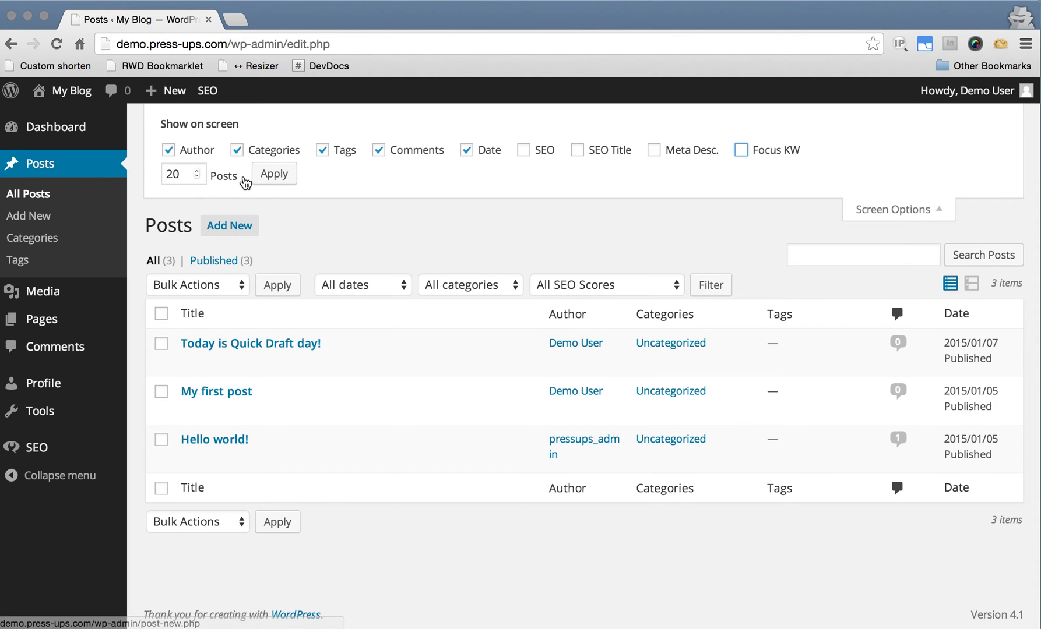
left_click(237, 153)
left_click(323, 155)
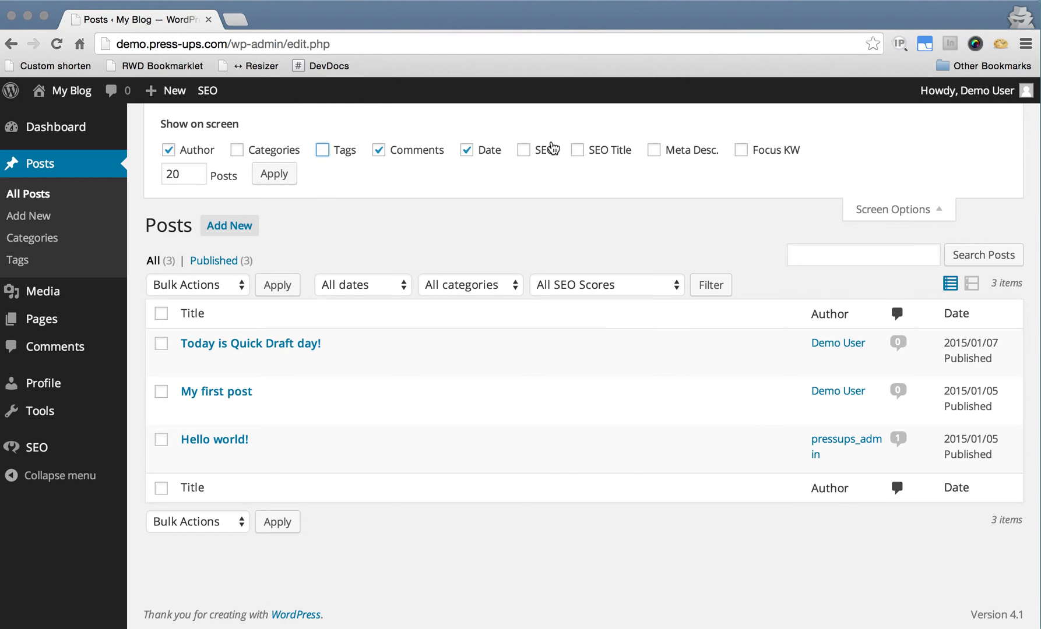
Show the SEO, SEO Title, Tags, Categories, Meta Desc. and Focus KW columns in the posts list again.
left_click(527, 154)
left_click(578, 152)
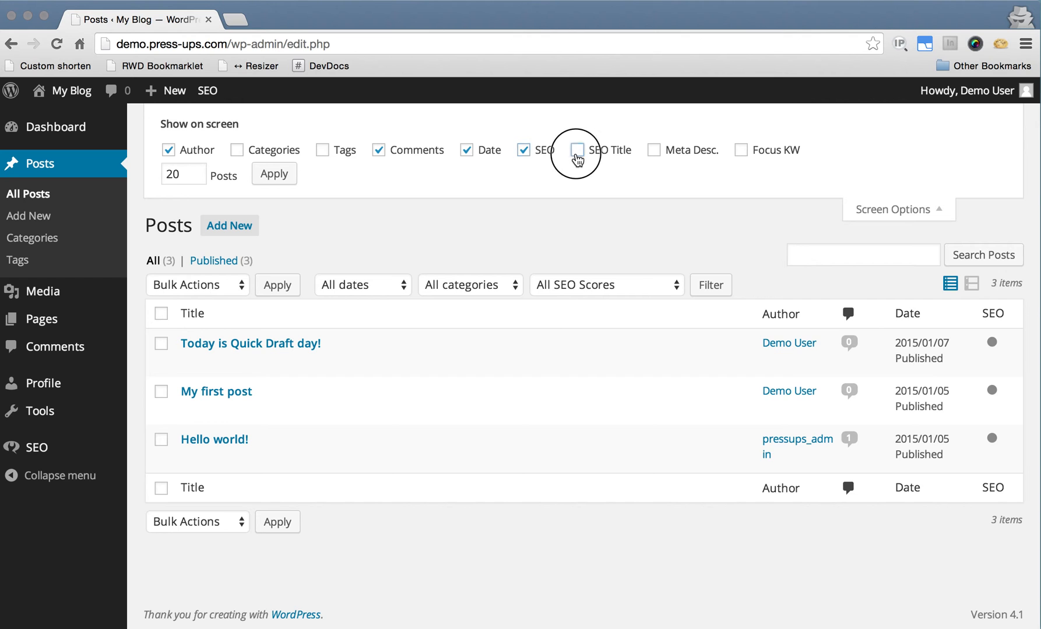
left_click(324, 153)
left_click(239, 151)
left_click(653, 150)
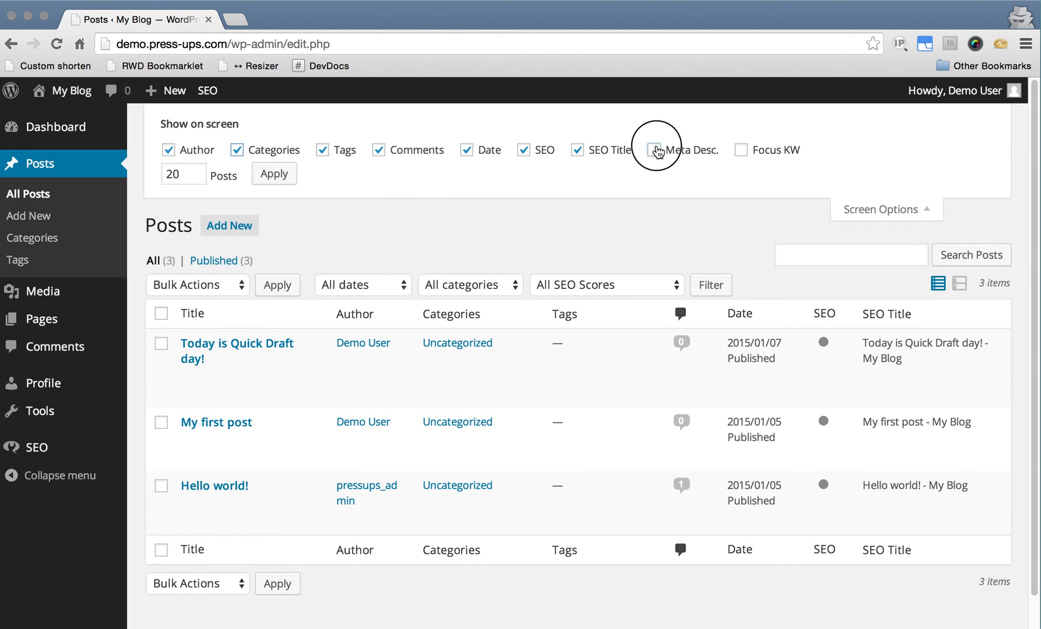
mouse_move(686, 150)
left_mouse_down()
mouse_move(606, 156)
mouse_move(693, 158)
left_mouse_up()
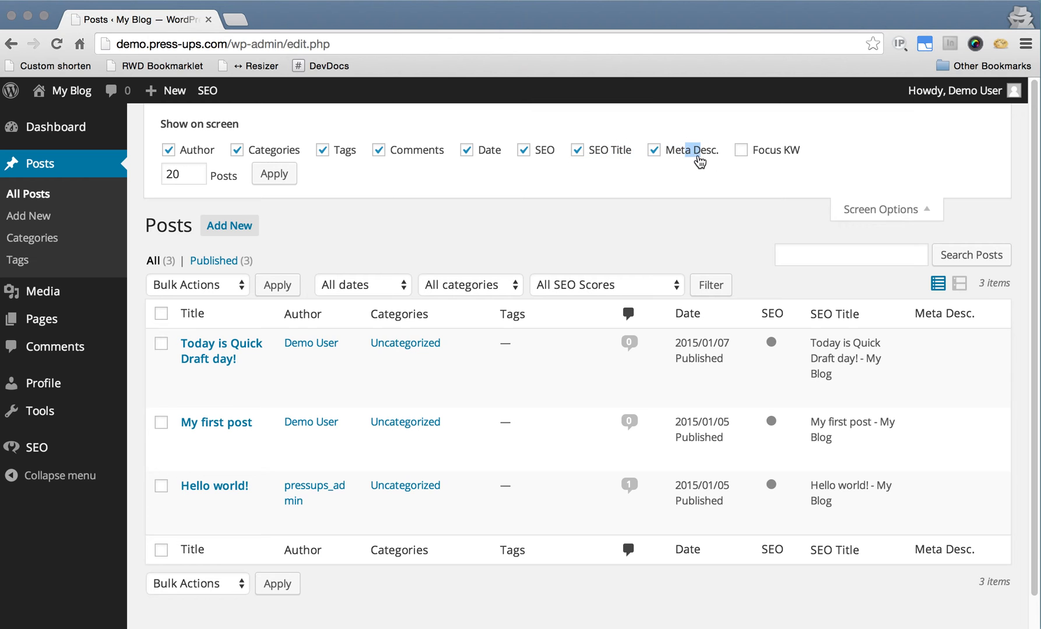
left_click(695, 157)
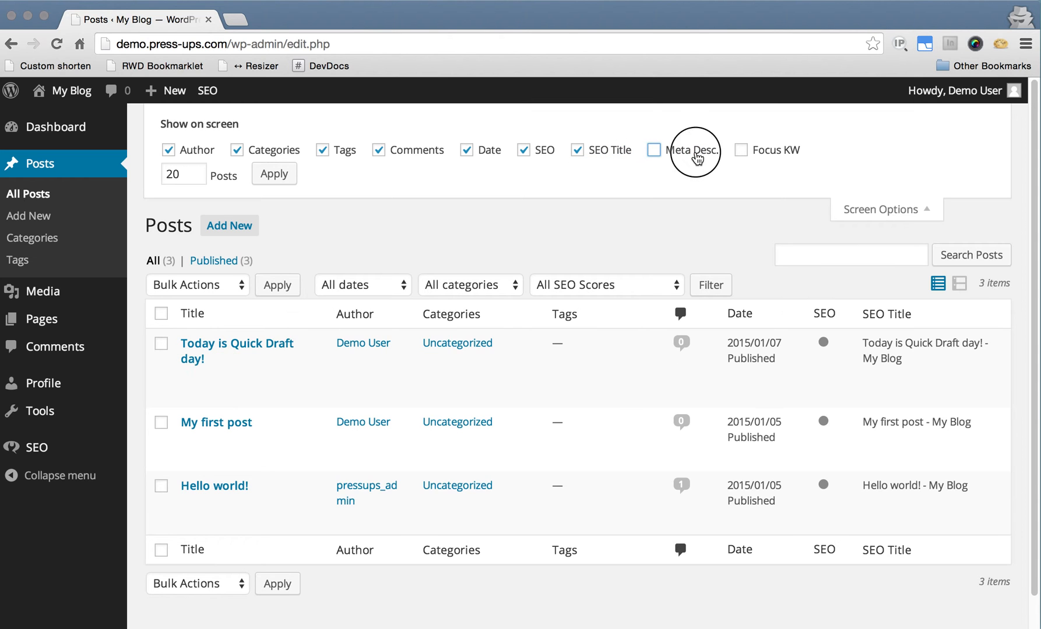
left_click(741, 150)
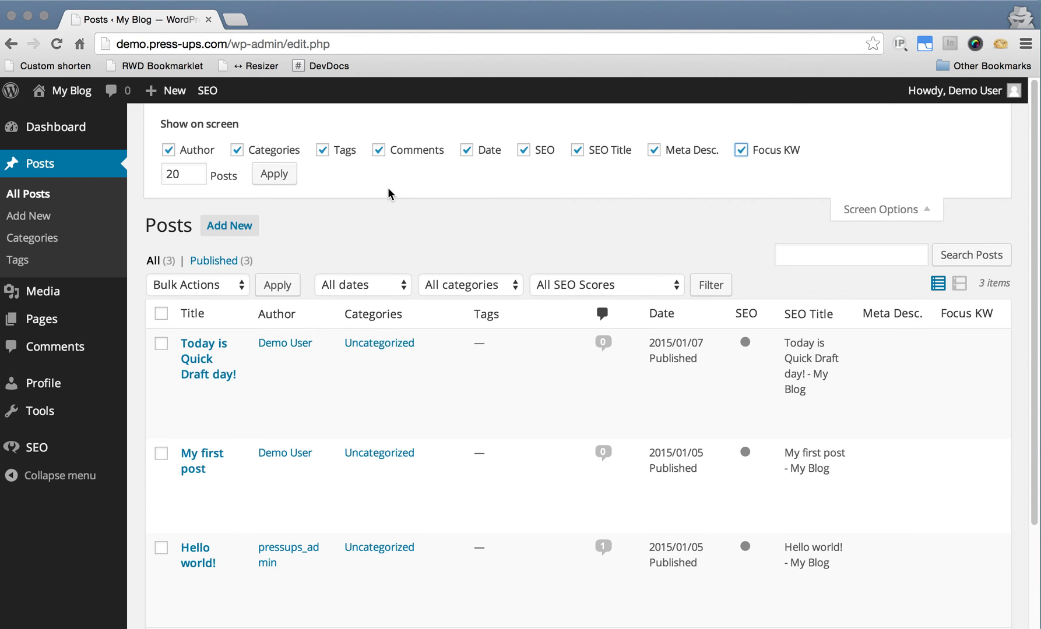
Limit the posts list to 2 posts per page, and page forward and back through it.
left_click(183, 174)
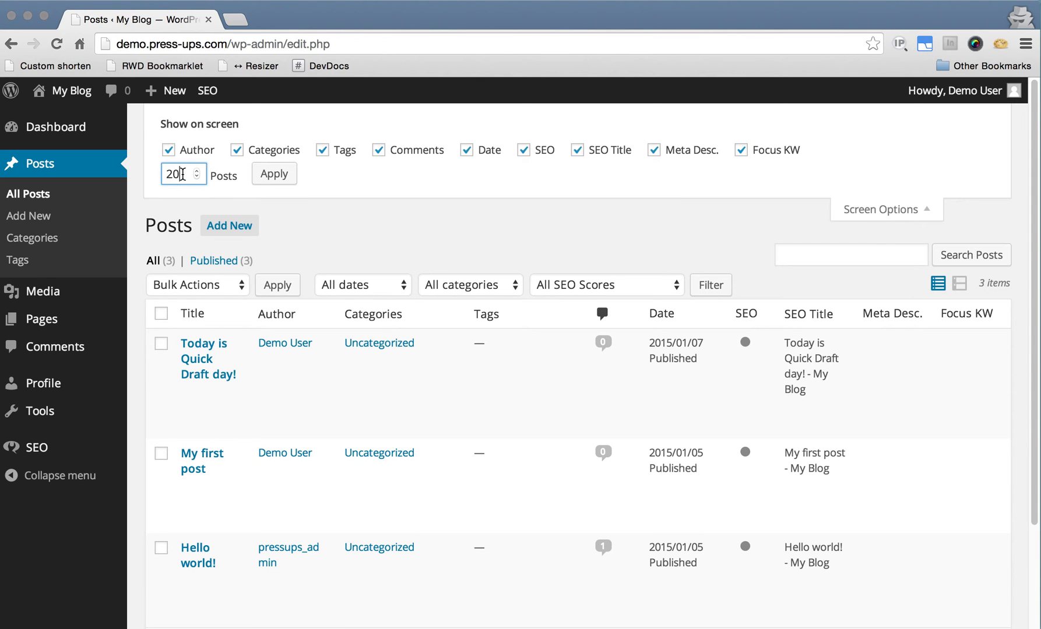
key("BackSpace")
type("100")
key("BackSpace")
key("BackSpace")
key("BackSpace")
key("BackSpace")
type("100")
double_click(178, 173)
type("2")
left_click(275, 176)
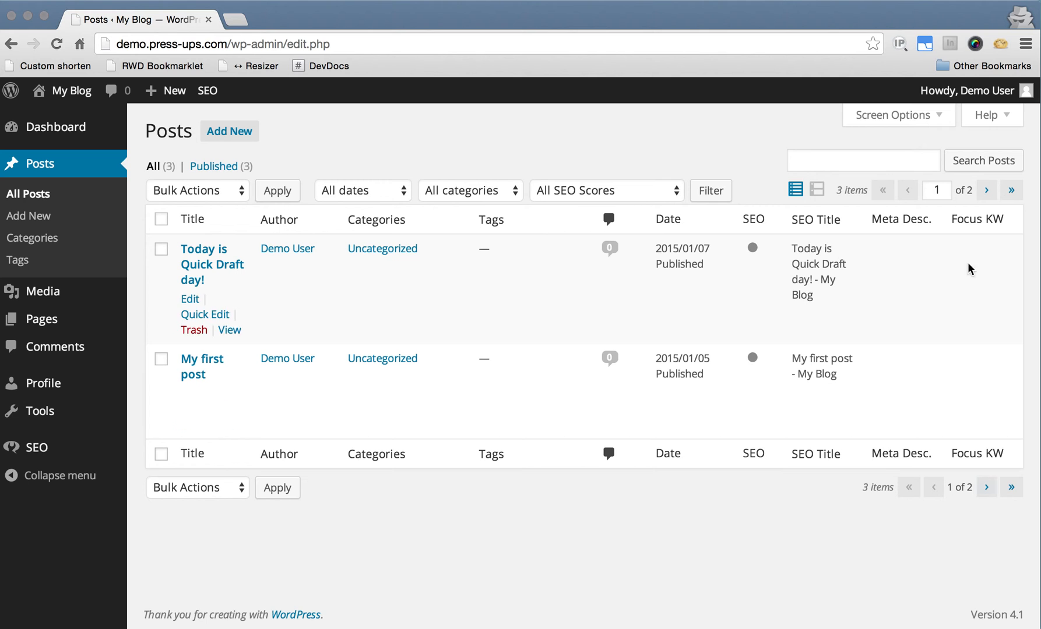
left_click(990, 191)
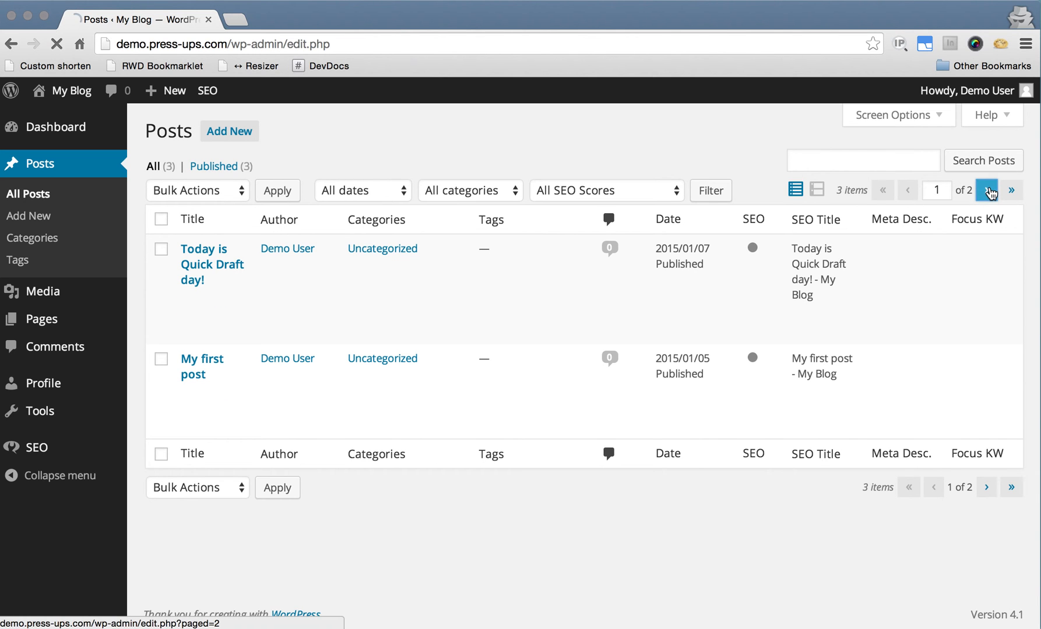
left_click(907, 190)
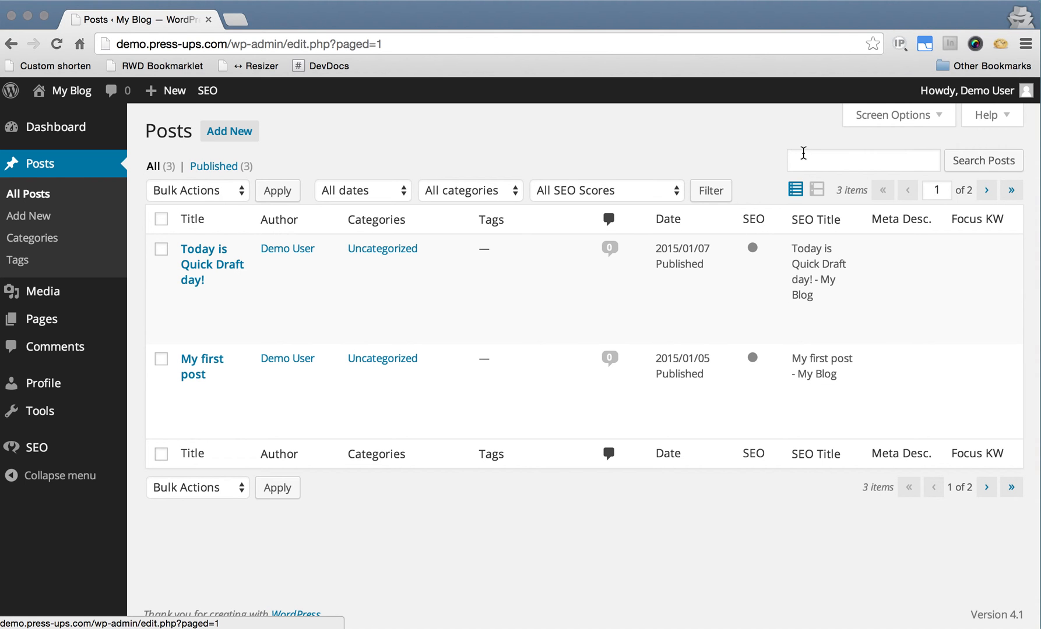
Set the number of posts shown per page to 20 and apply it.
left_click(874, 117)
left_click(187, 170)
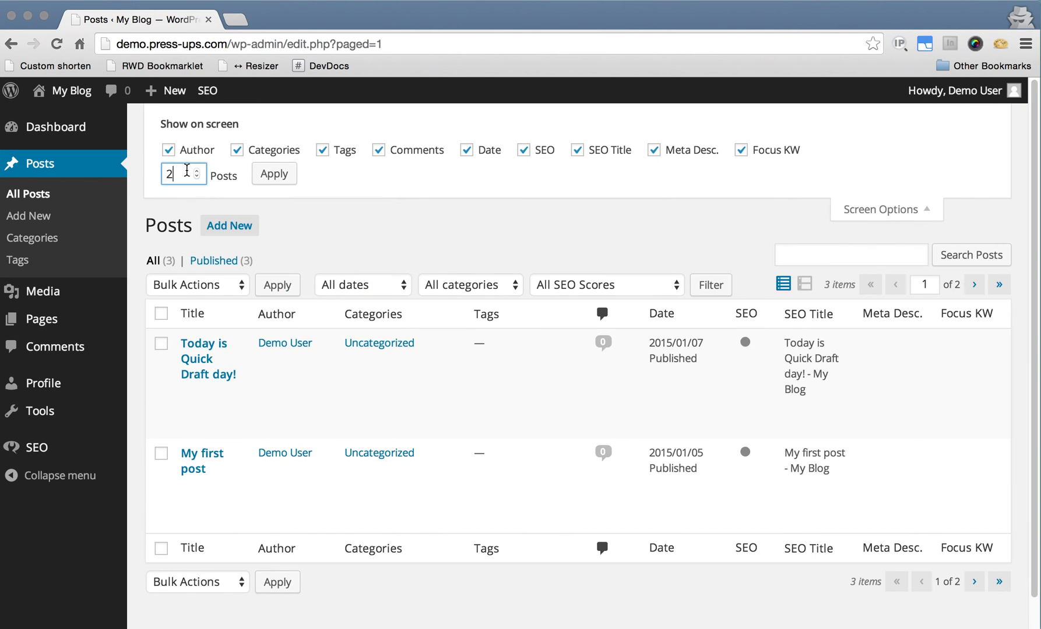
key("BackSpace")
type("20")
left_click(268, 176)
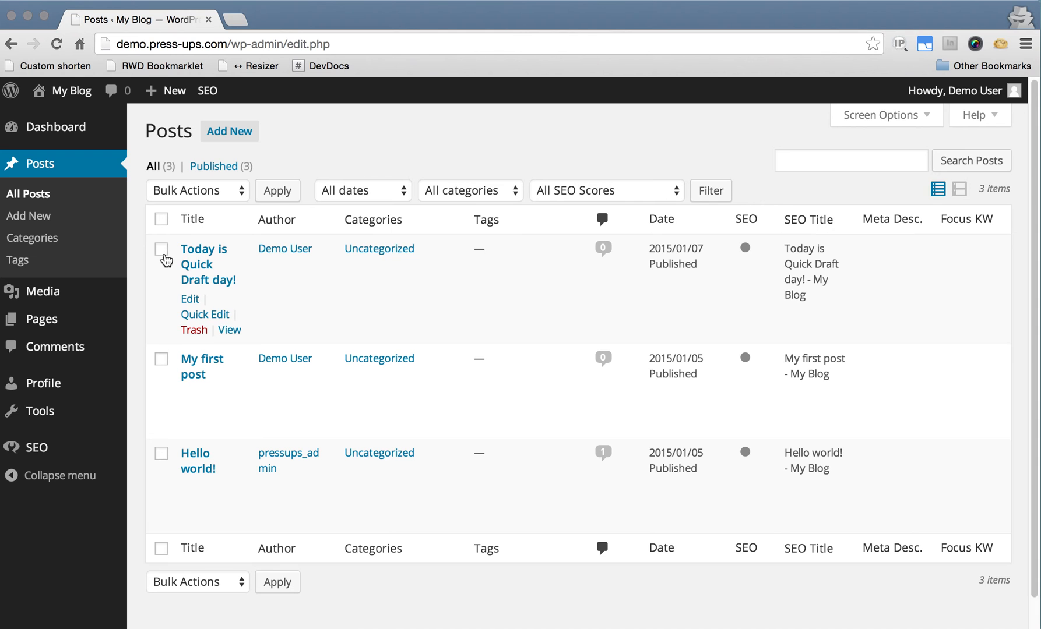
Select all three posts individually and all at once, and clear the whole selection.
left_click(163, 251)
left_click(161, 360)
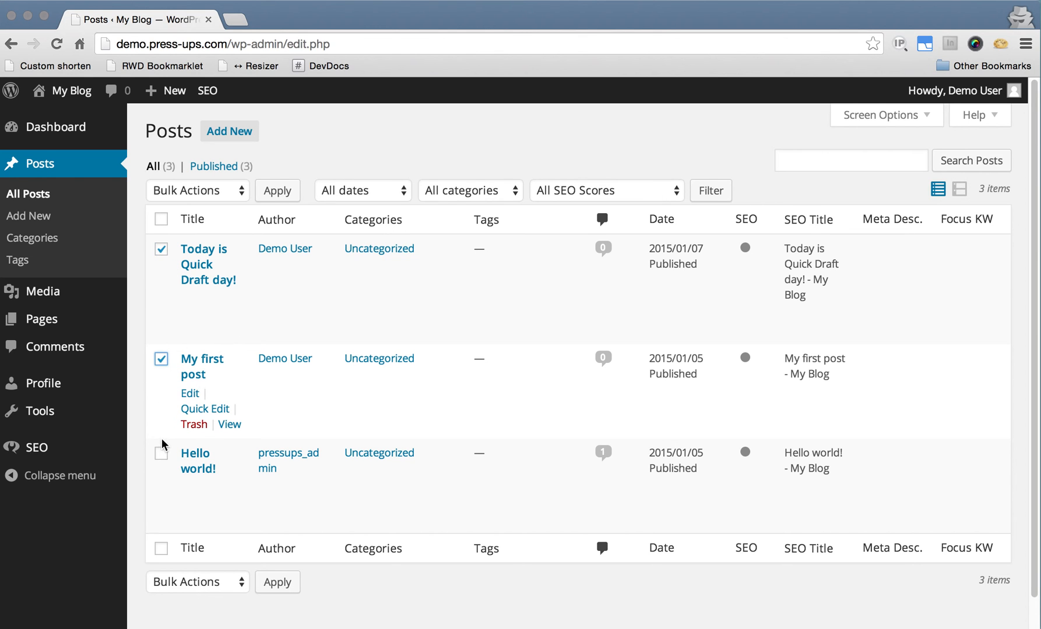
left_click(162, 457)
left_click(162, 221)
left_click(162, 221)
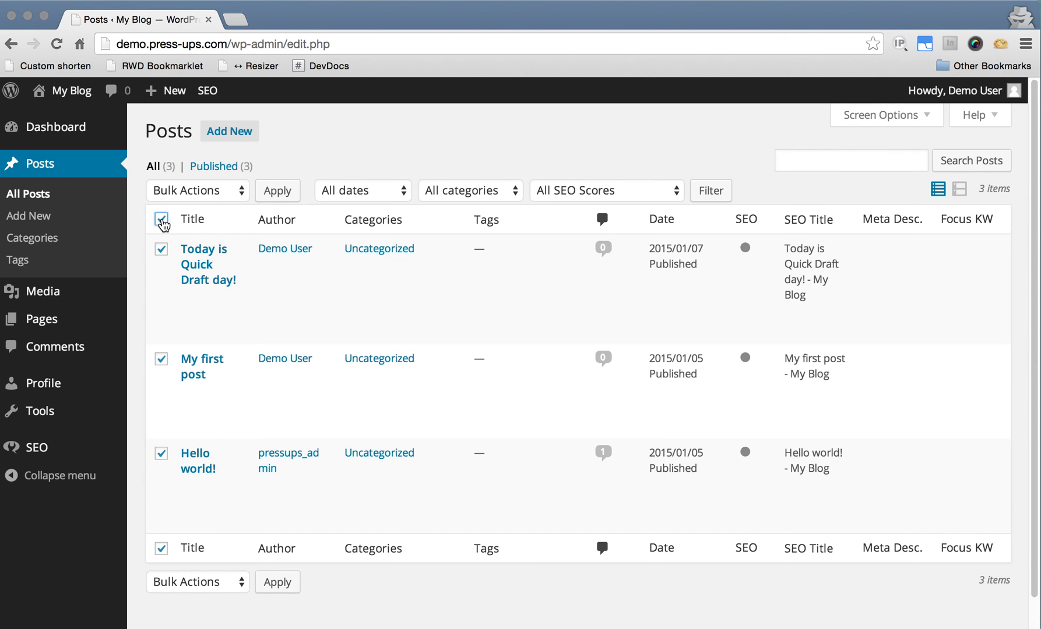
left_click(162, 221)
Open the bulk editor for the posts "Today is Quick Draft day!" and "My first post".
left_click(161, 249)
left_click(163, 360)
left_click(195, 190)
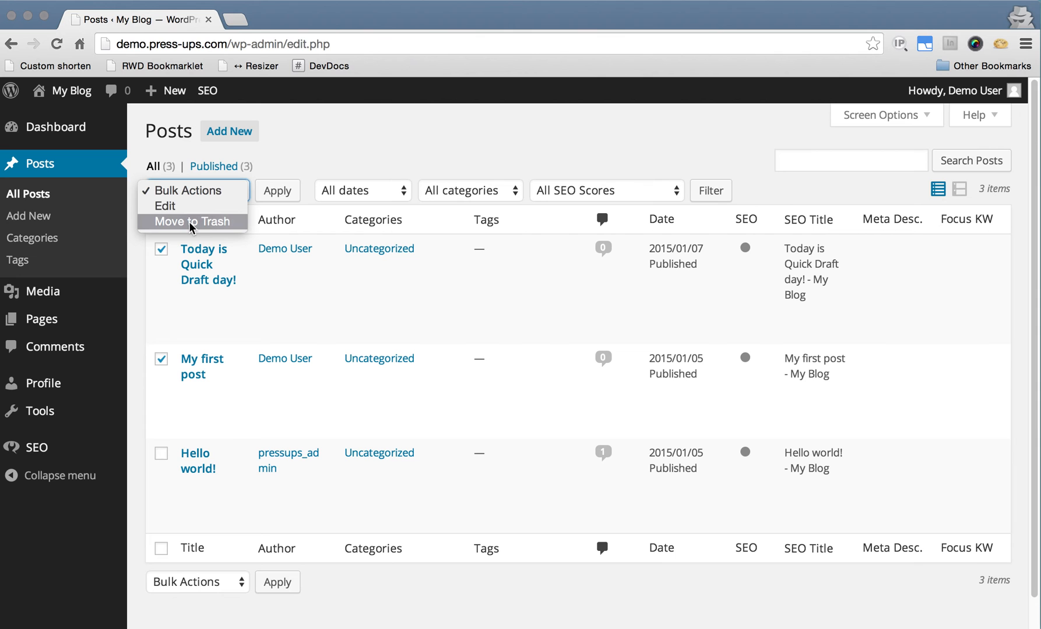
left_click(170, 208)
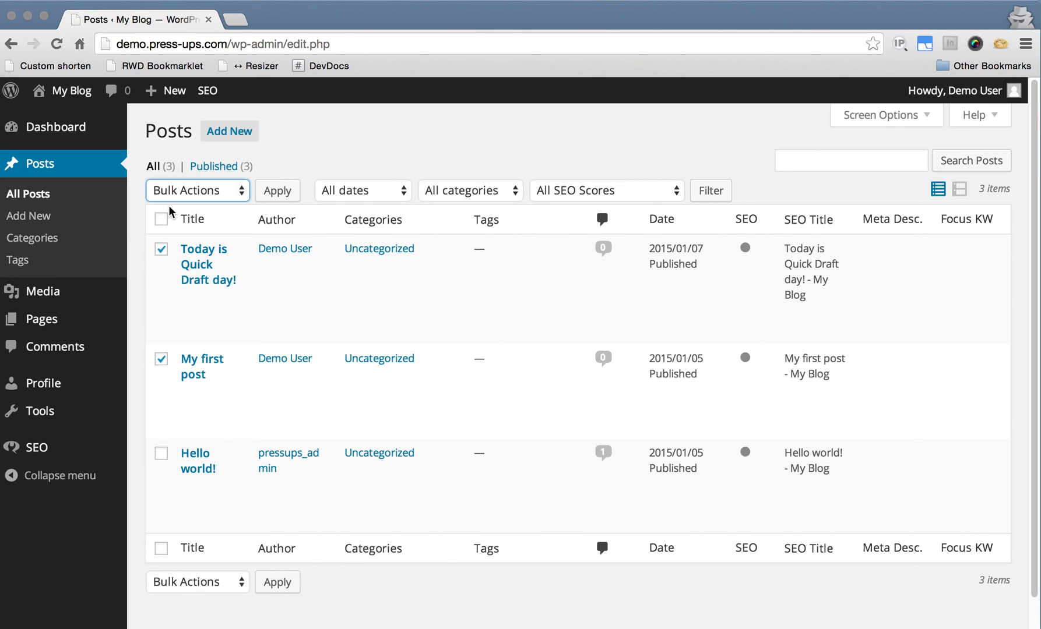
left_click(278, 191)
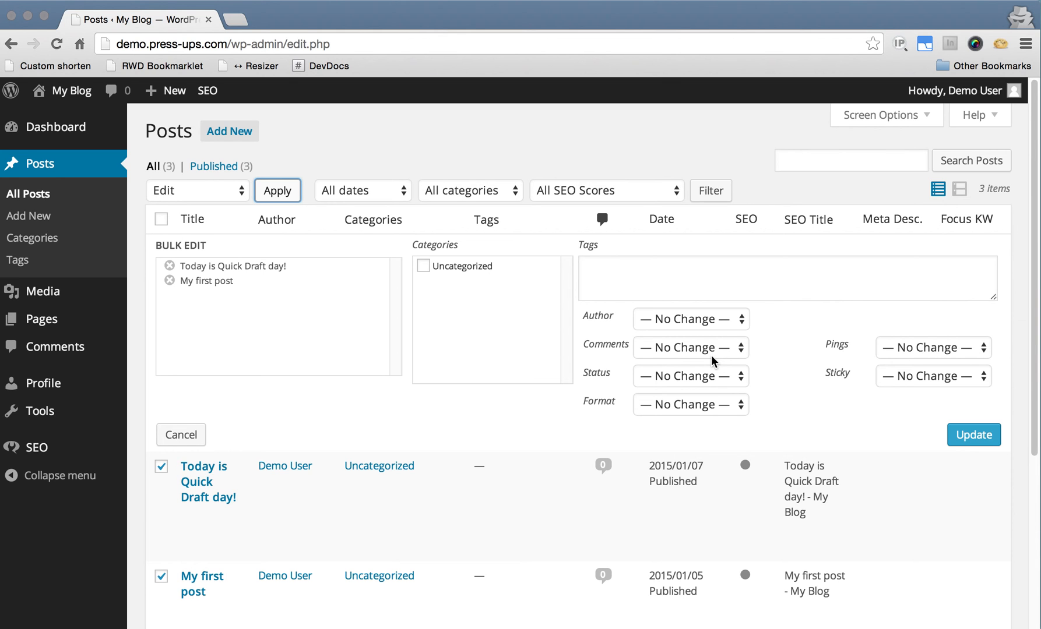
Examine the Status choices in the bulk editor without selecting one.
mouse_move(225, 548)
left_click(691, 377)
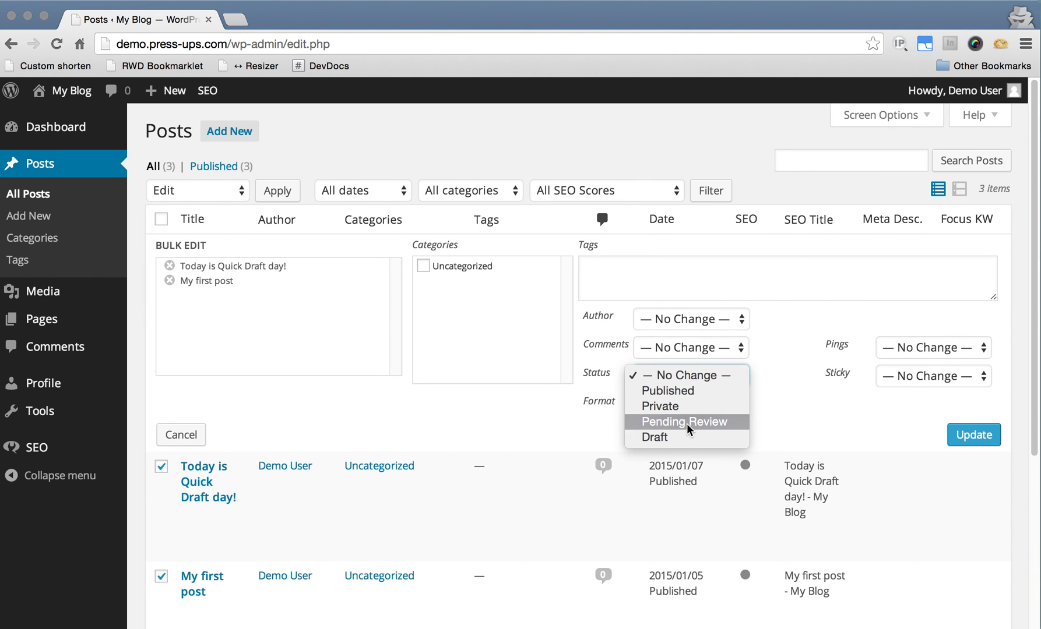
left_click(830, 427)
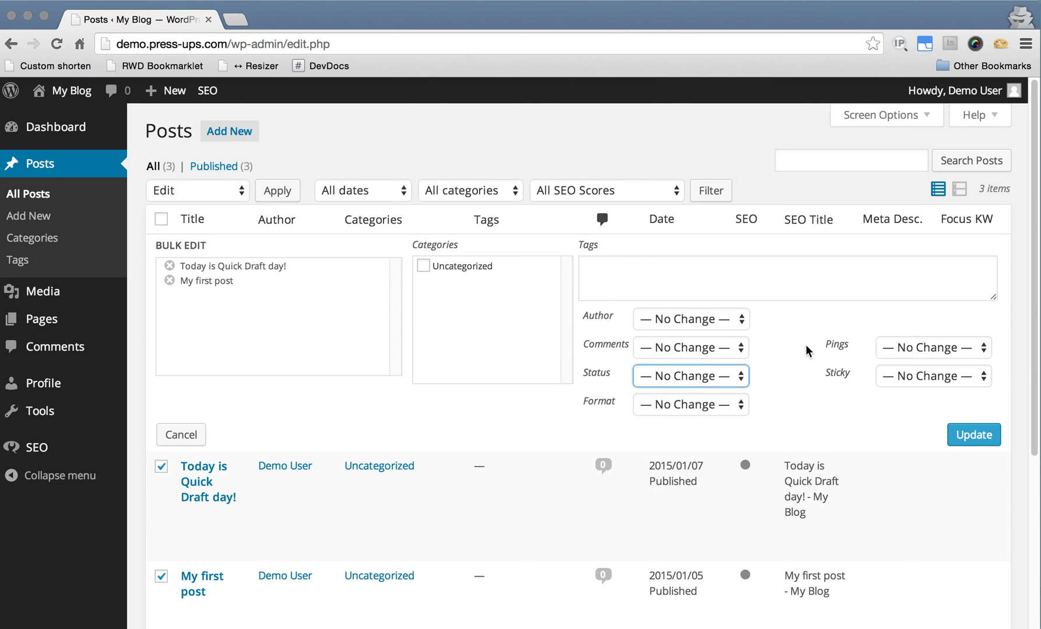
Try Comments as Do not allow for the two posts in the bulk editor, and reset it to No Change.
left_click(722, 350)
left_click(689, 377)
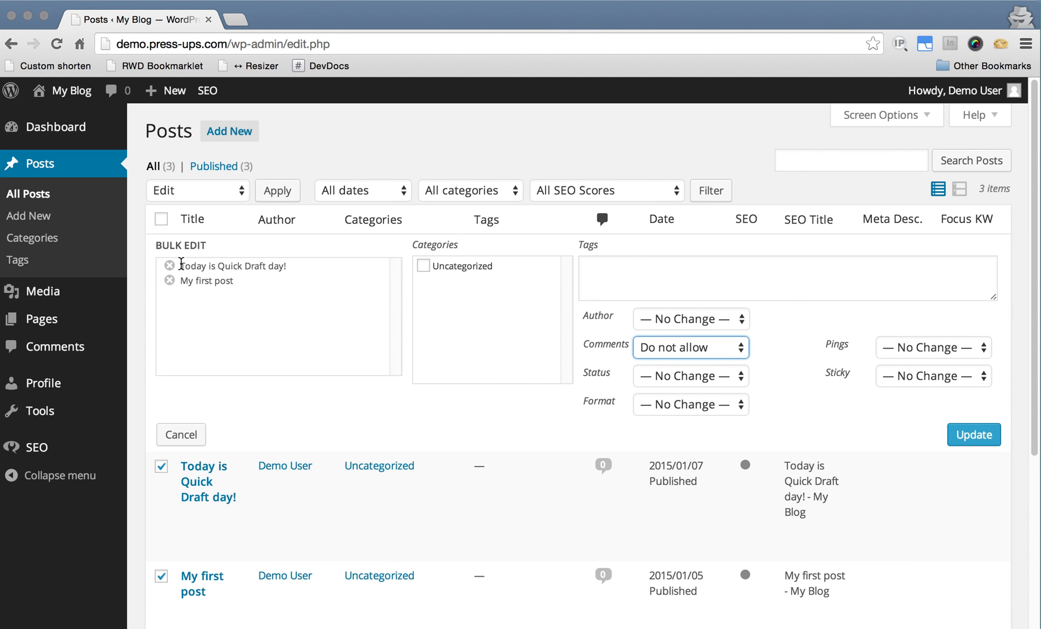
left_click(703, 346)
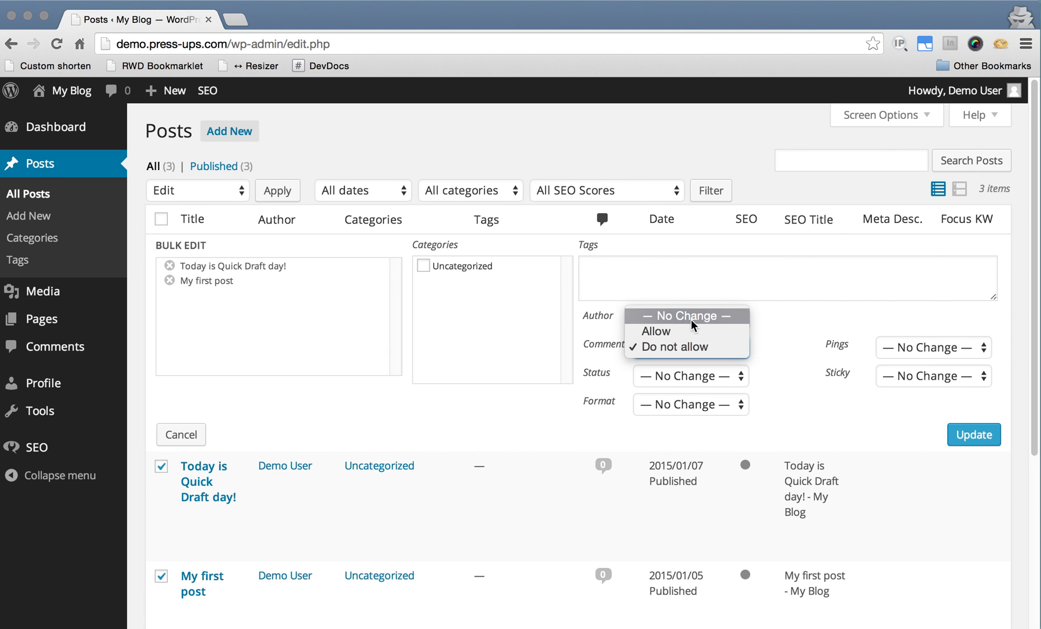
left_click(692, 315)
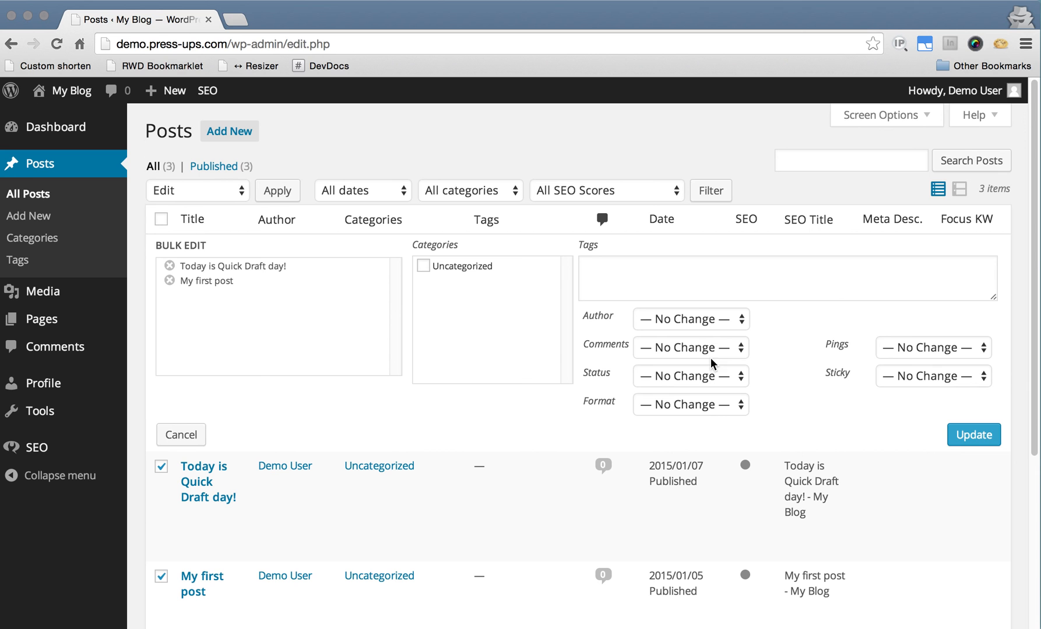
left_click(678, 352)
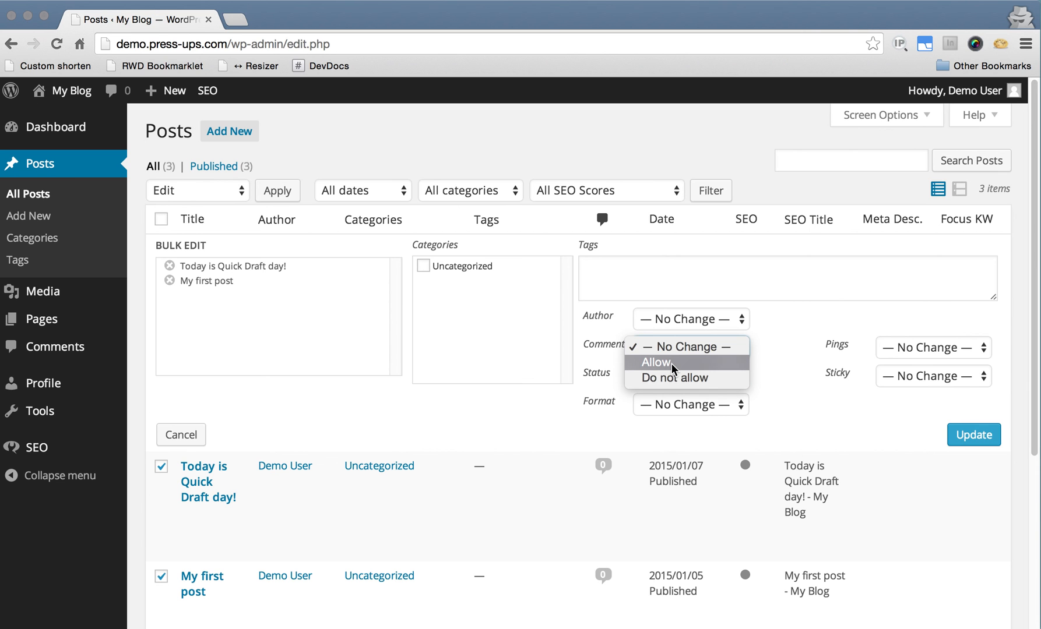
left_click(674, 377)
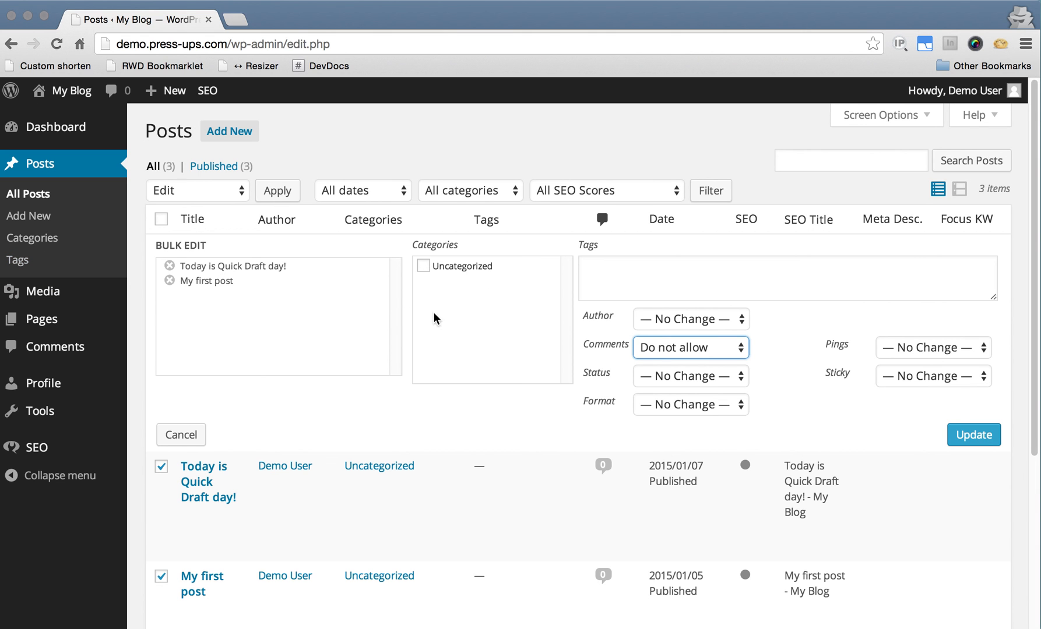
left_click(739, 344)
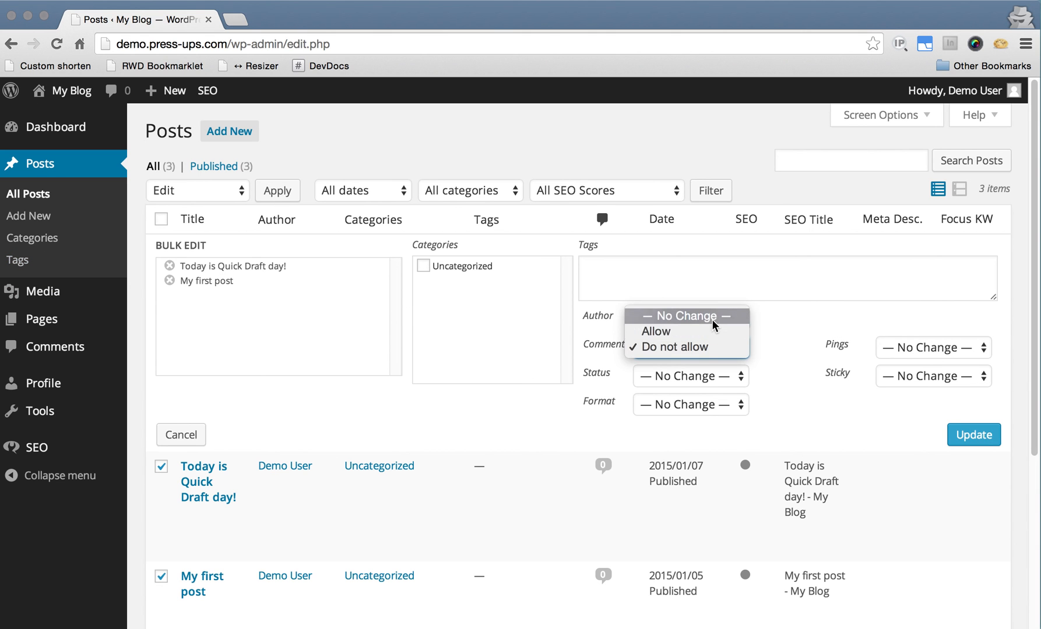
left_click(711, 319)
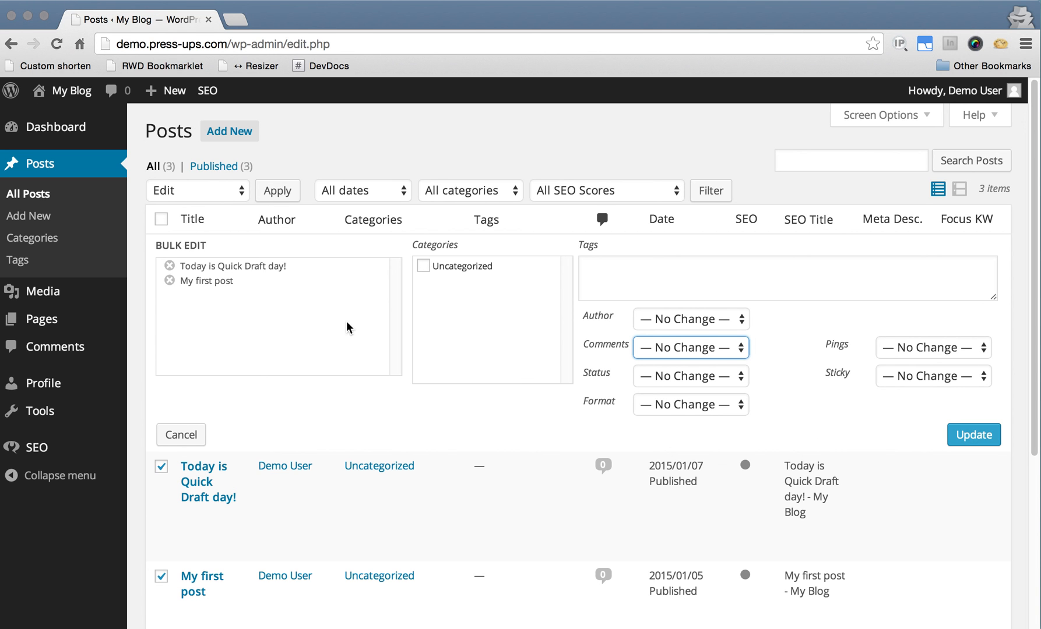
Review the screen options and the available bulk actions, and cancel the bulk edit.
left_click(877, 116)
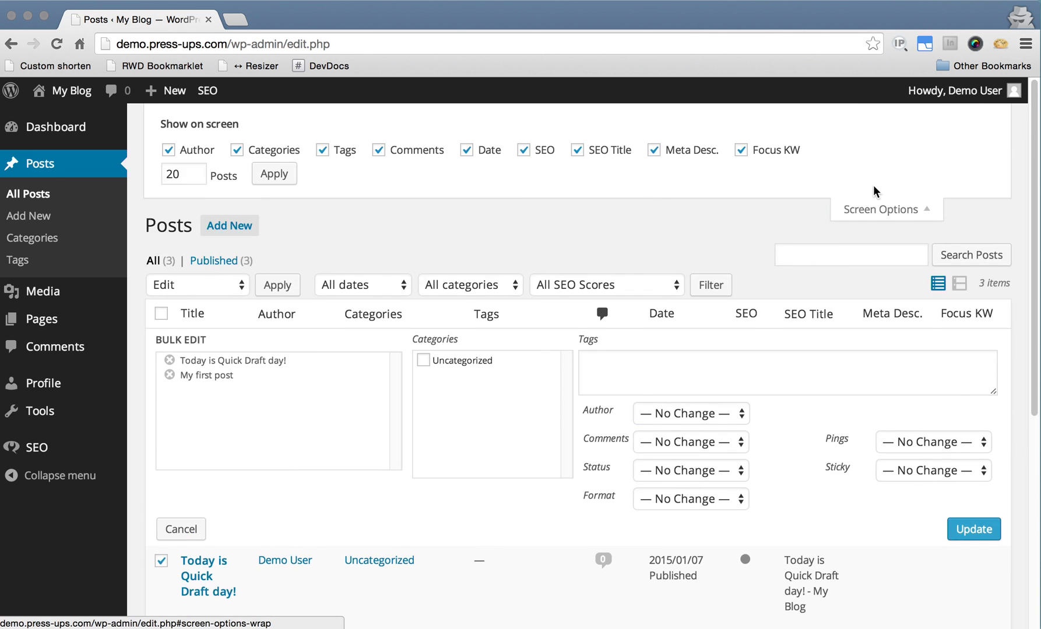
left_click(878, 210)
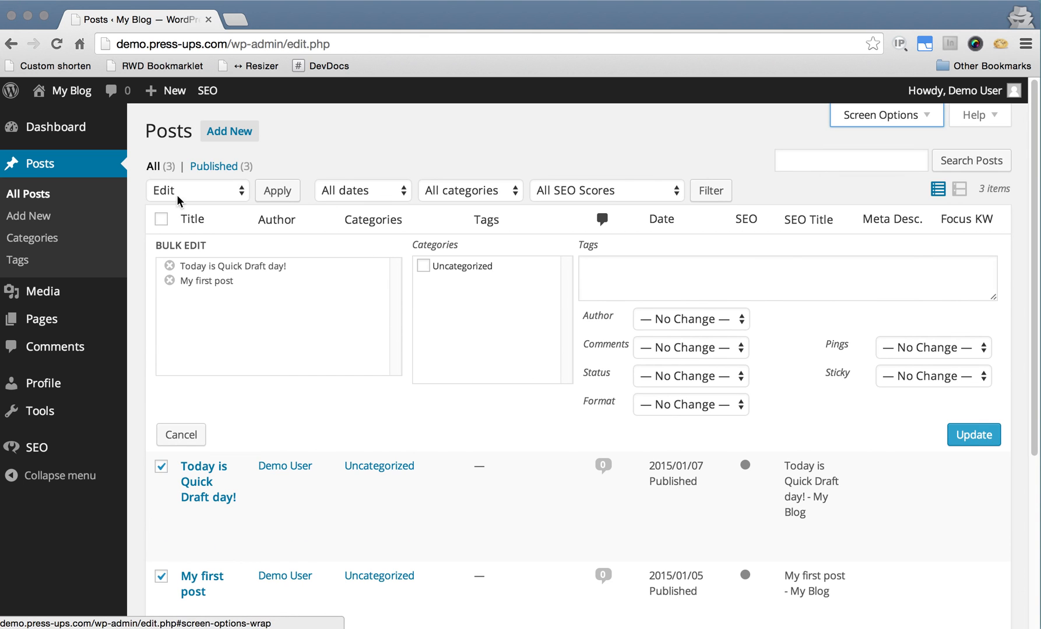
left_click(192, 191)
left_click(371, 146)
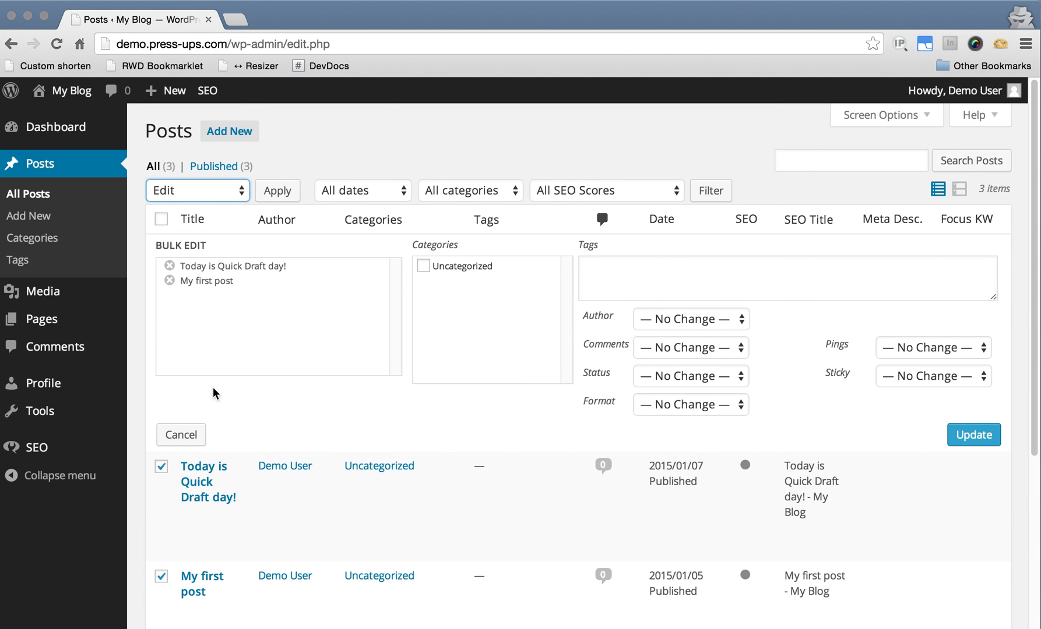
left_click(192, 435)
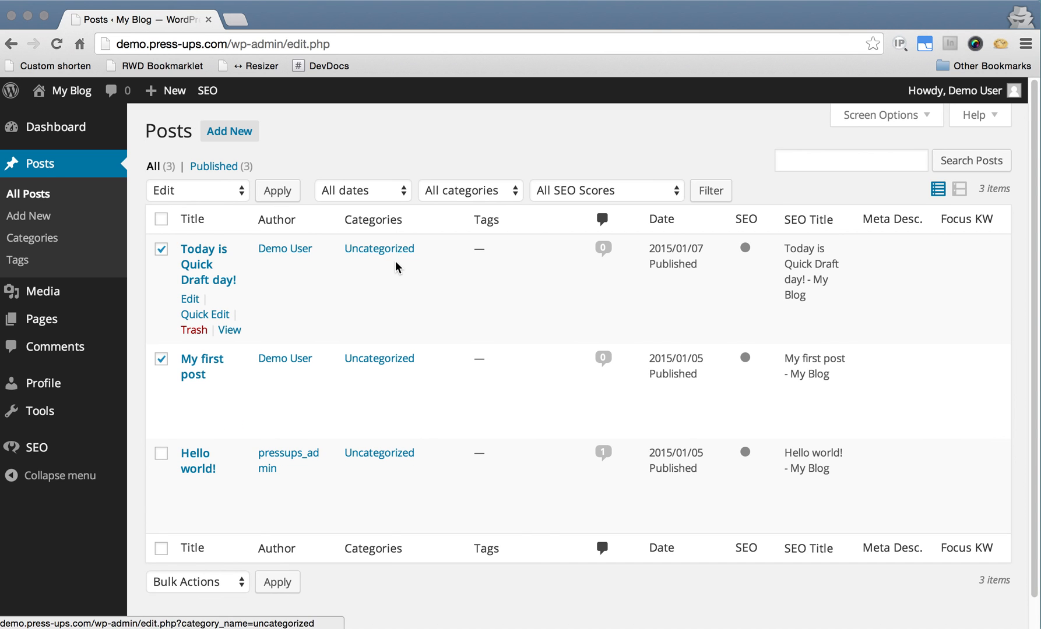